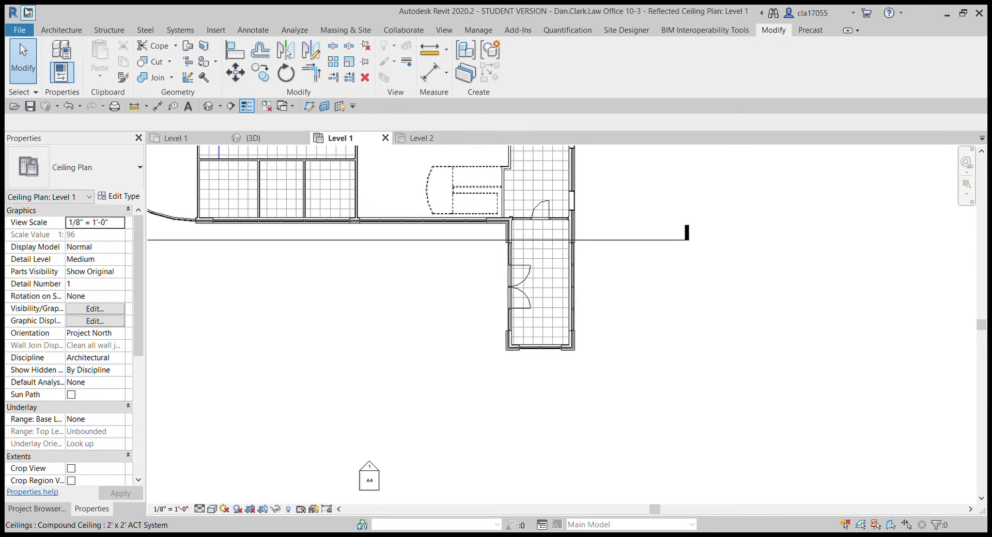
Place three Troffer Light - Lens 2'x4'(2 Lamp) - 120V fixtures in a vertical row along the vestibule ceiling.
click(52, 31)
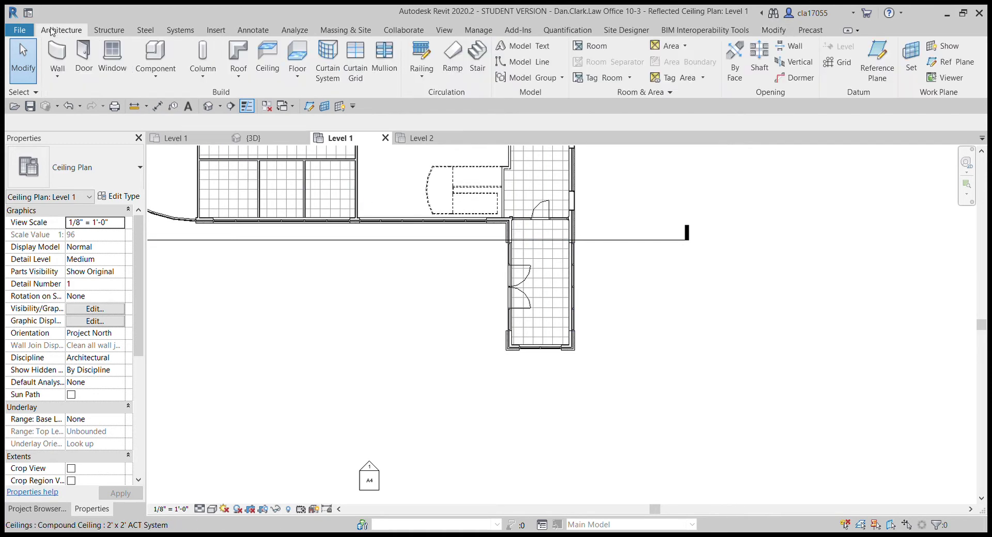
click(140, 54)
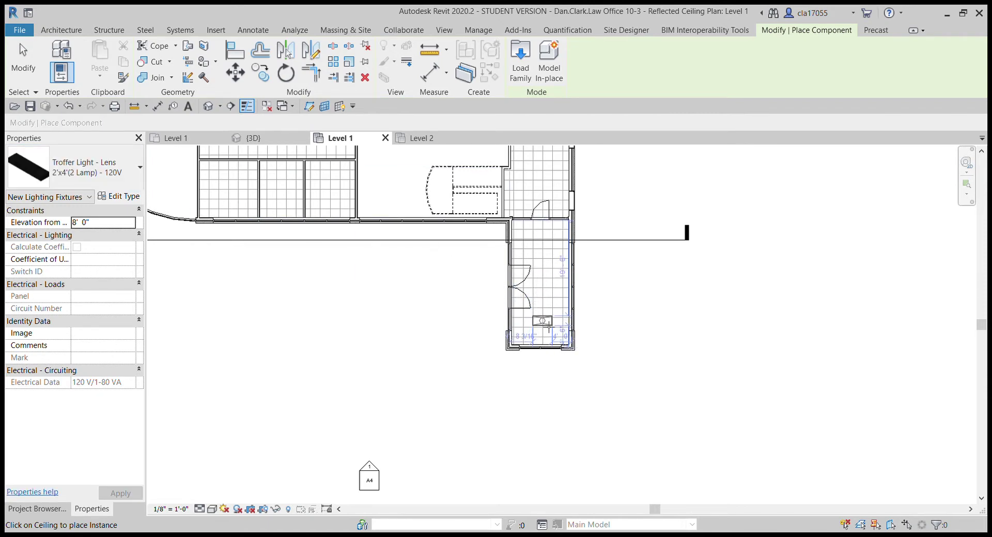
scroll(549, 327, up, 3)
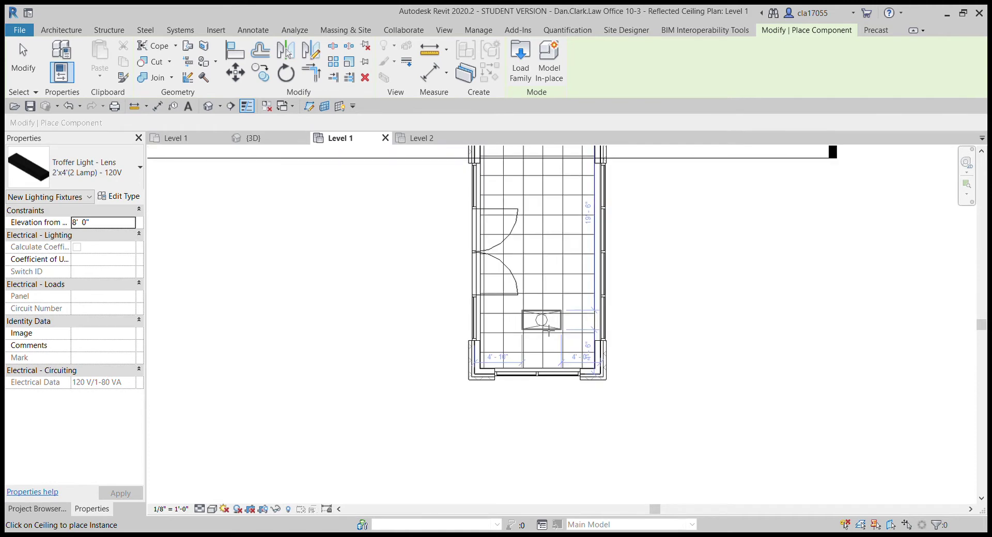
click(549, 333)
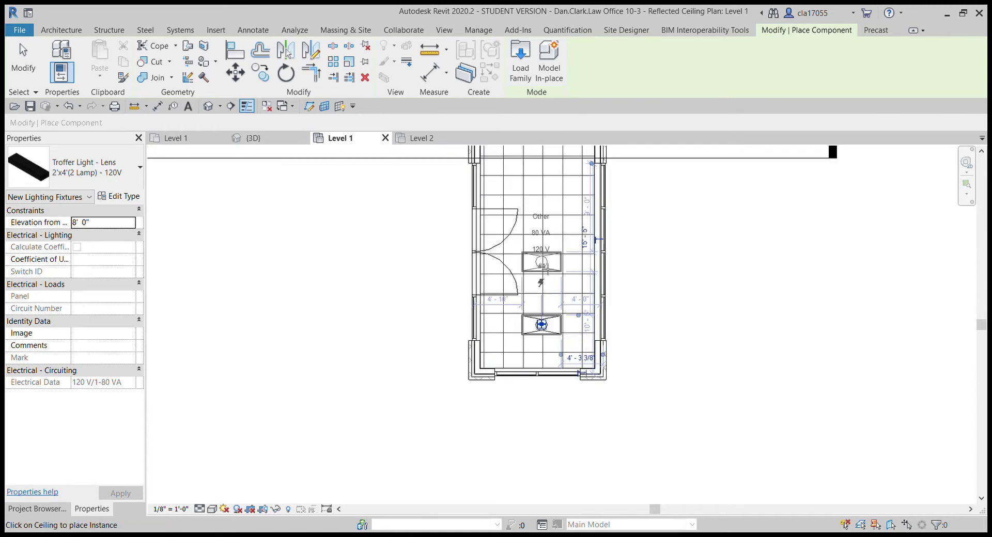
click(548, 269)
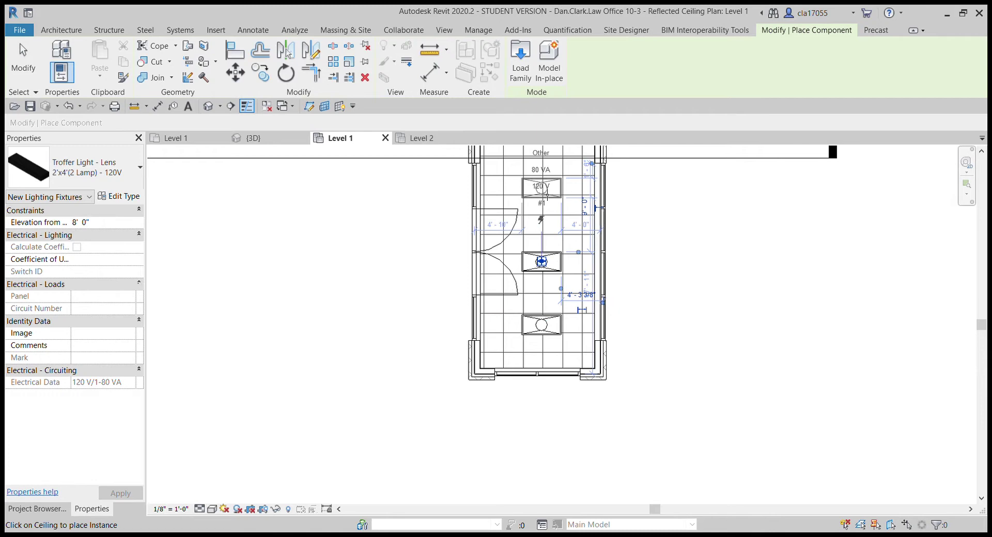
click(546, 195)
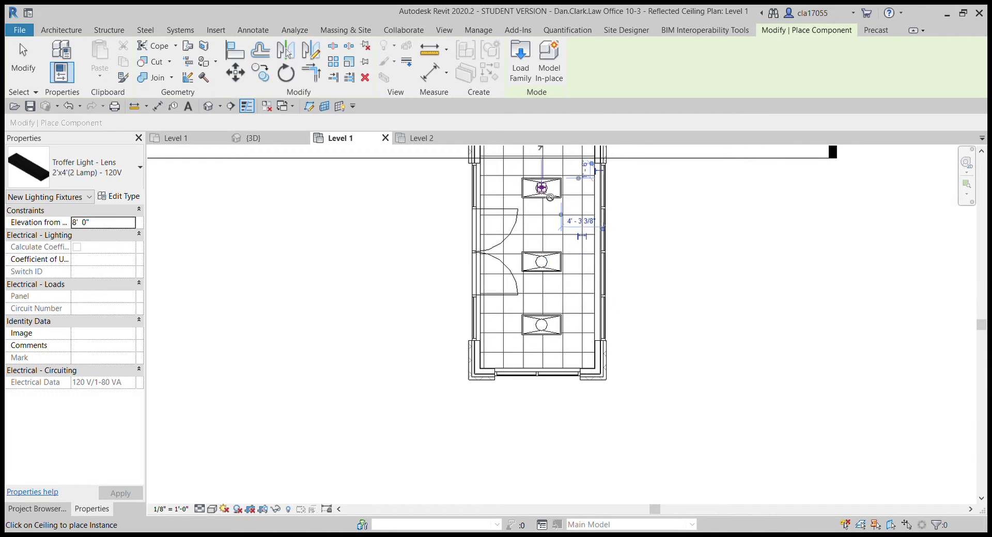
key(Escape)
key(Escape)
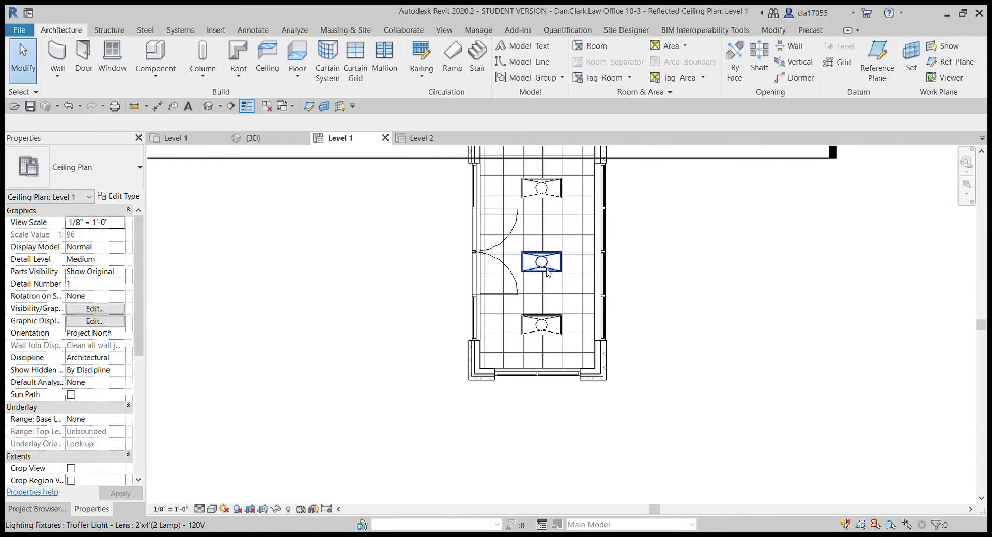
Align the upper edges of the middle and lower vestibule fixtures with the nearest horizontal ceiling grid lines.
key(a)
key(l)
scroll(547, 272, up, 2)
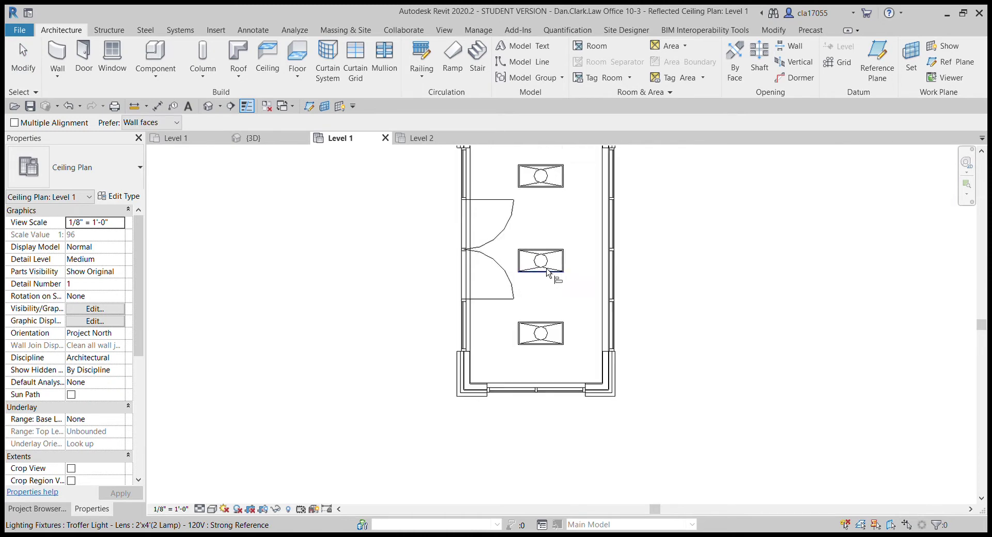
scroll(548, 273, up, 1)
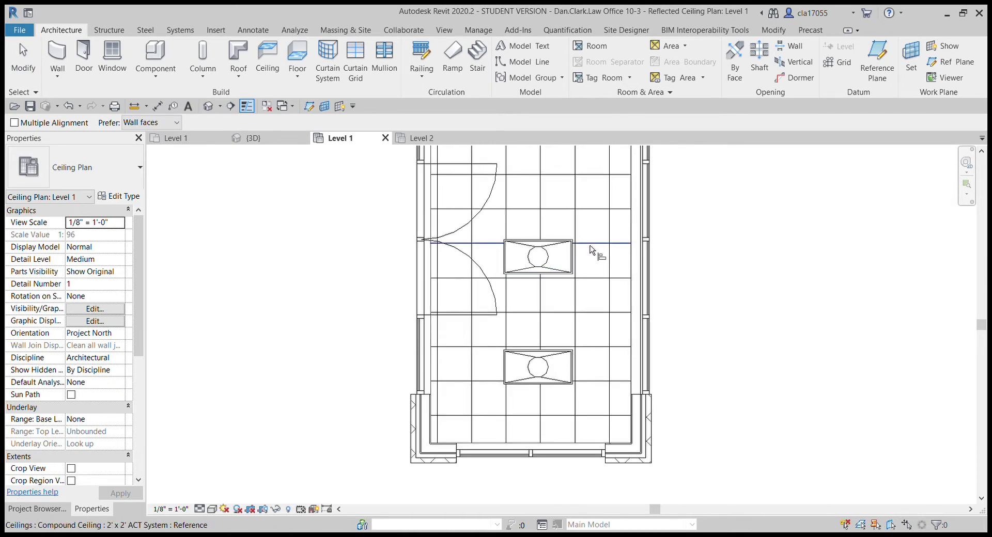
click(591, 247)
click(553, 243)
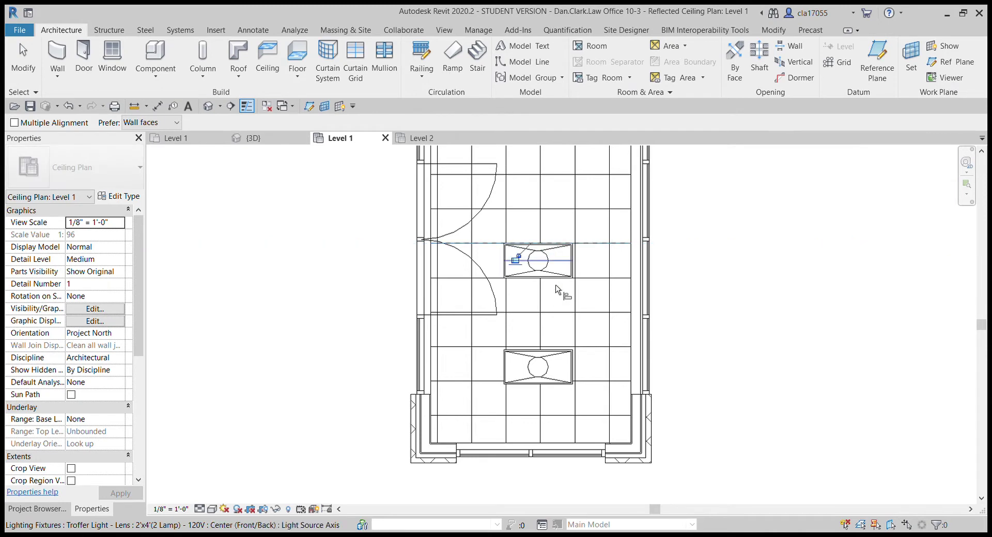
click(594, 347)
click(566, 355)
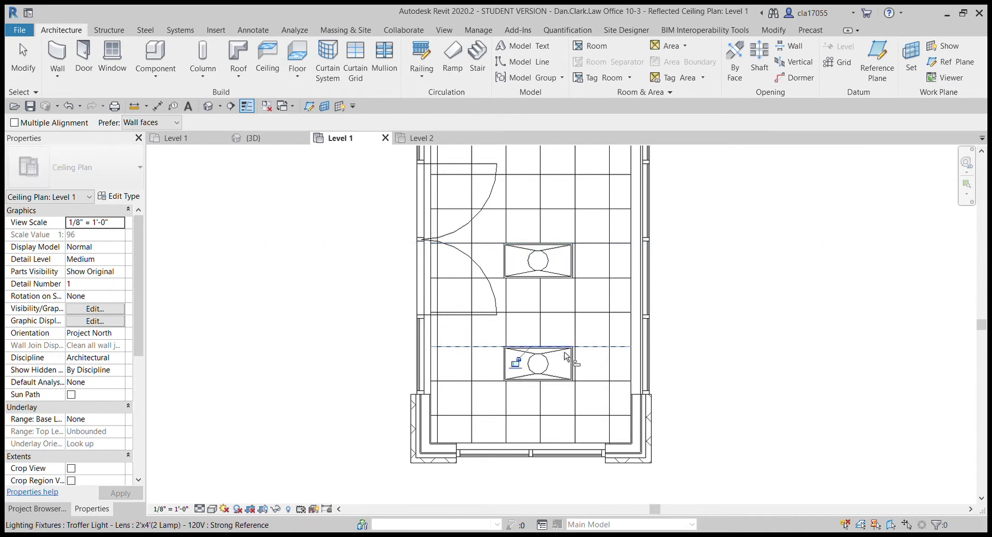
Align the right edges of all three vestibule fixtures with the same vertical ceiling grid line.
click(575, 402)
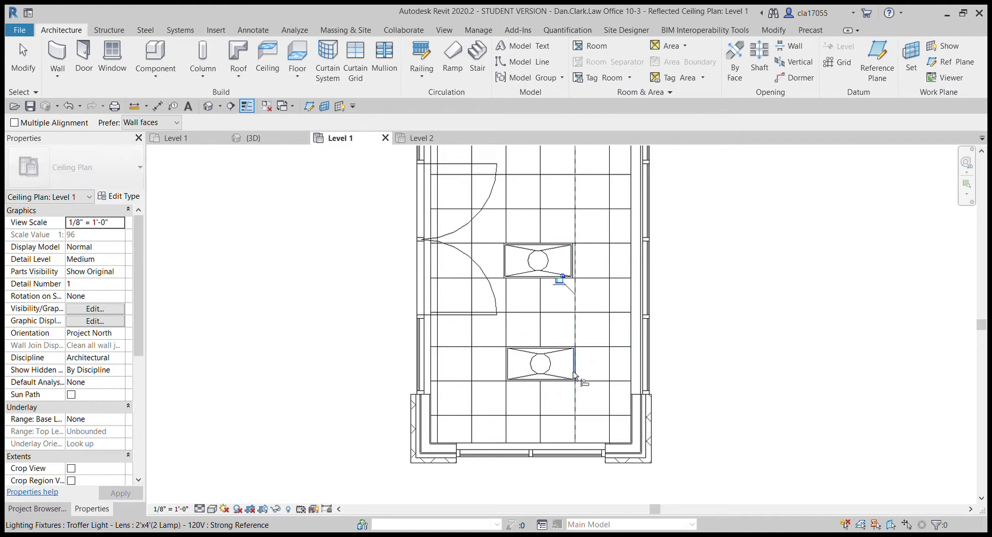
click(572, 374)
middle_drag(591, 321, 597, 395)
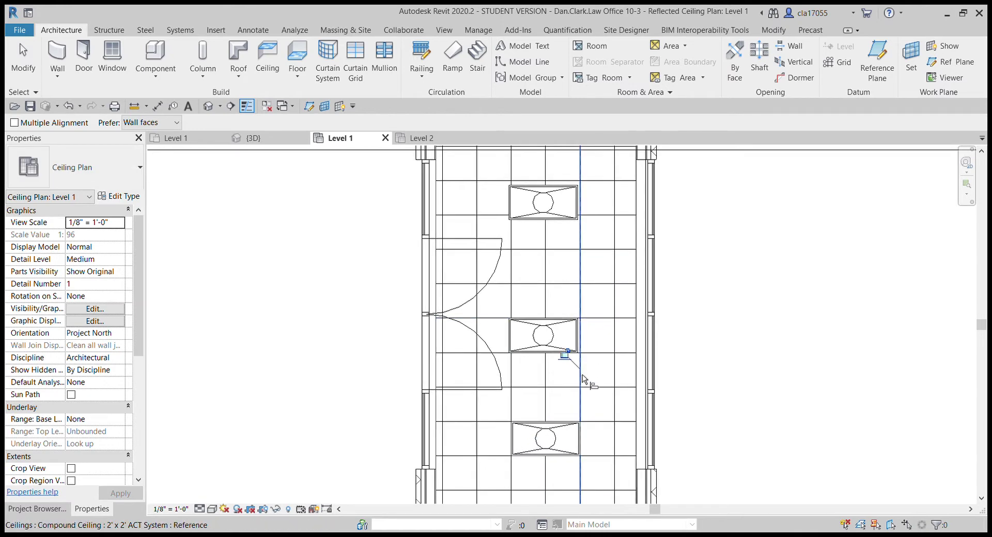
click(580, 341)
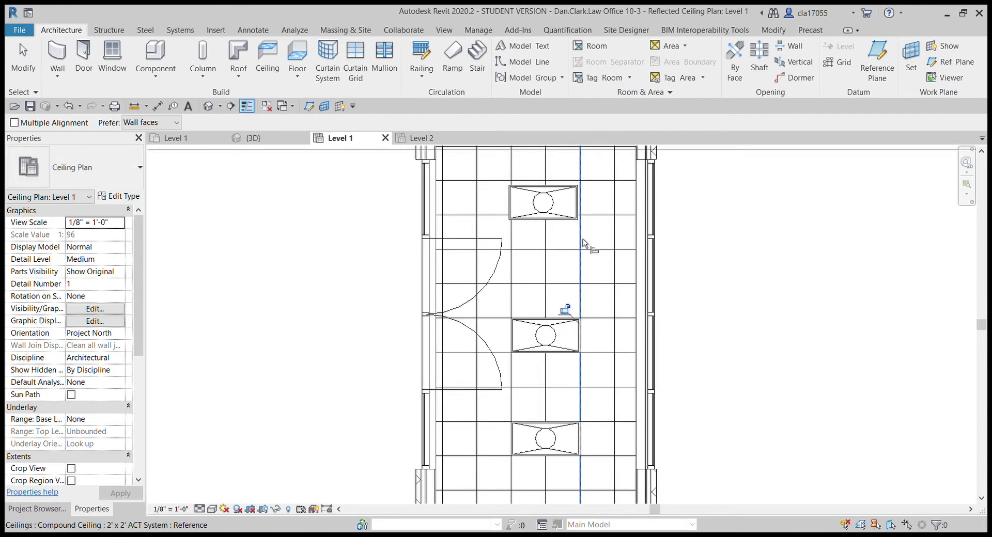
click(579, 216)
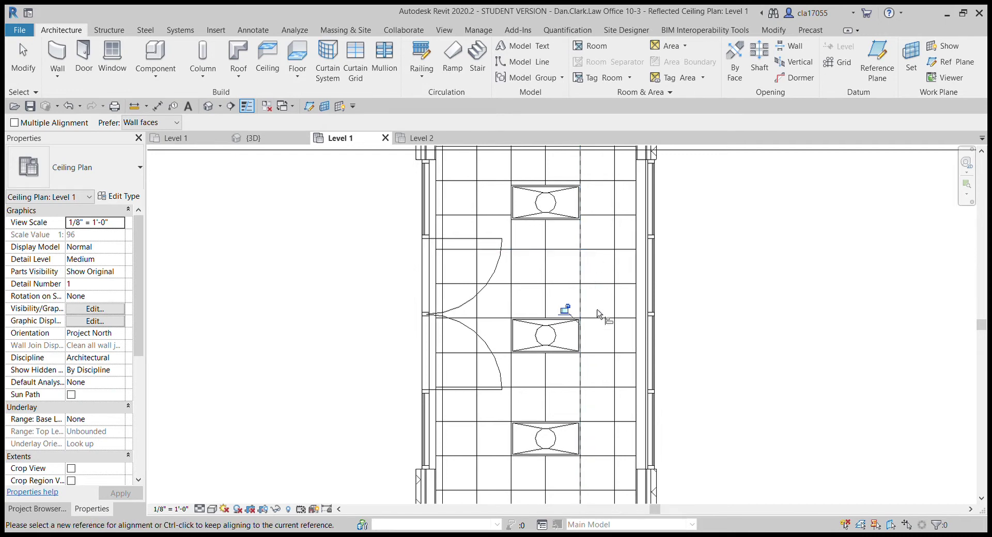
Align the lower edge of the uppermost vestibule fixture with the horizontal ceiling grid line just below it.
middle_drag(609, 317, 595, 290)
click(591, 247)
click(577, 218)
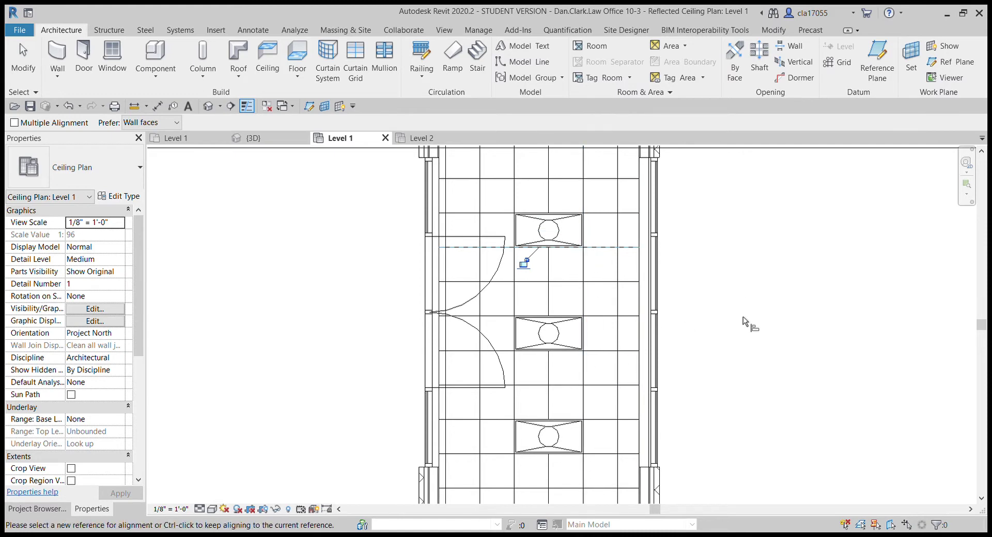
End the alignment and create a model group named Vestibule Lighting.
scroll(723, 318, down, 3)
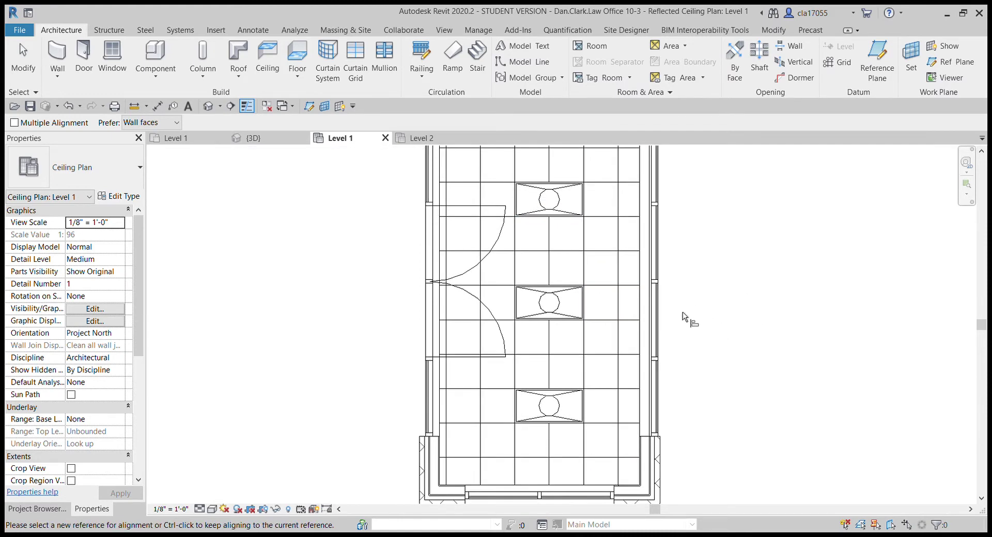
middle_drag(668, 321, 651, 333)
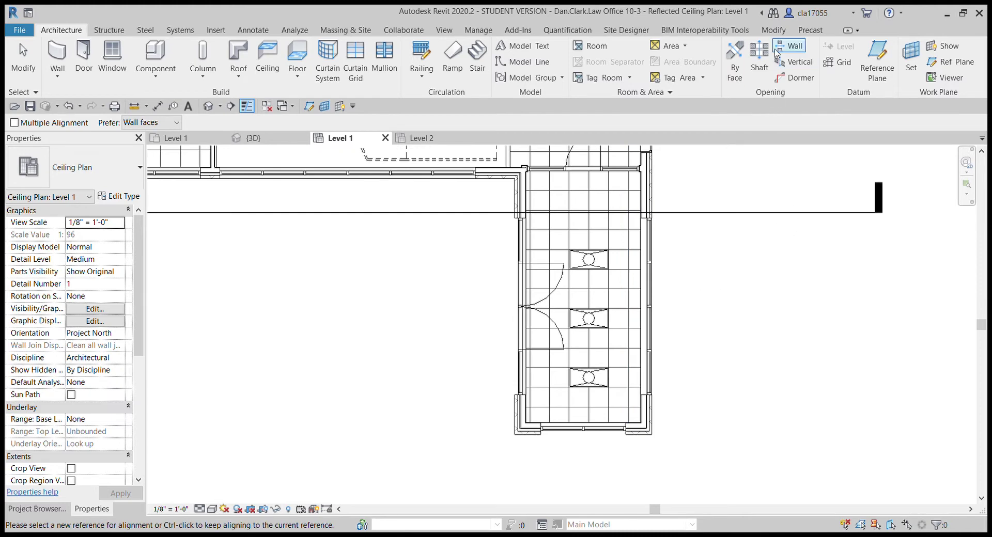
click(774, 30)
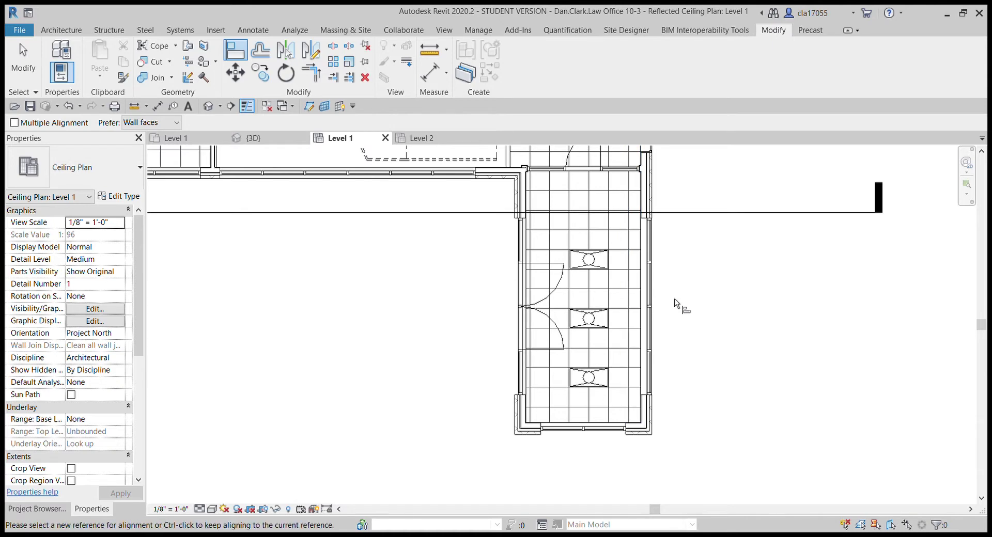
key(Escape)
key(Escape)
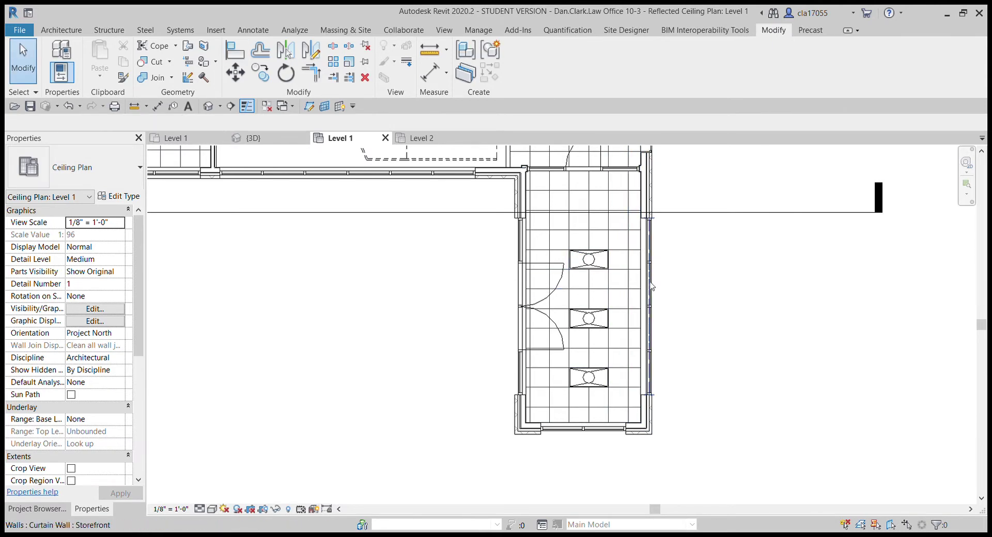
click(491, 50)
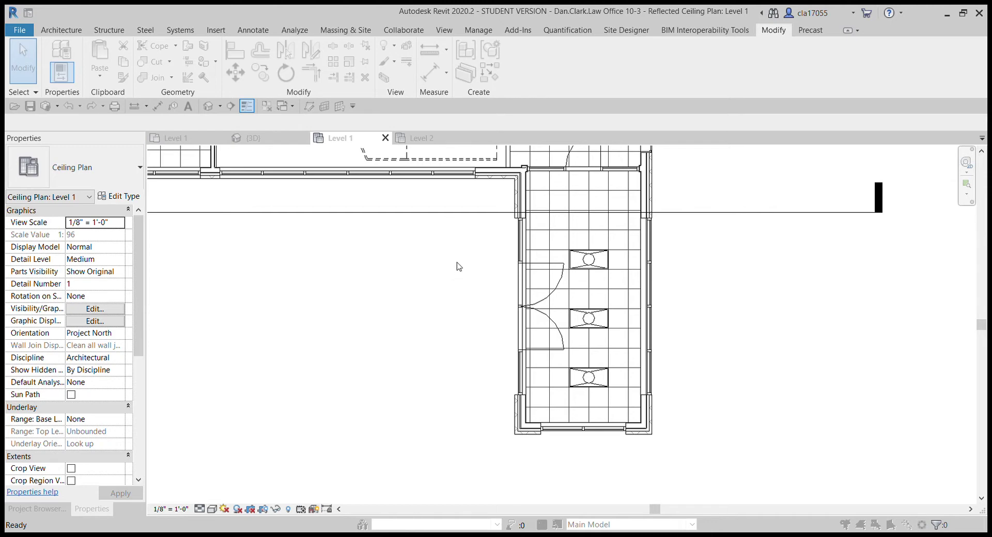
click(481, 302)
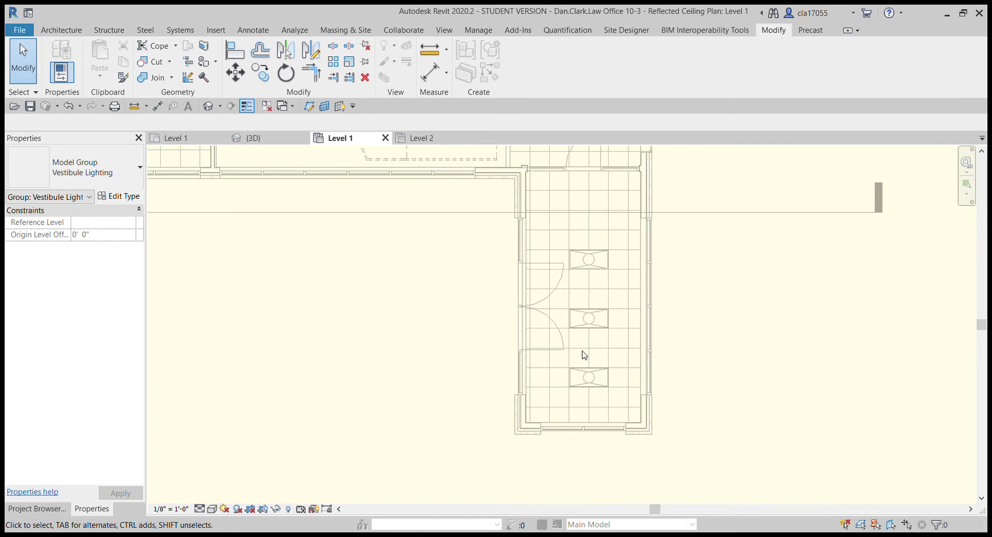
Add the three vestibule troffer fixtures to the Vestibule Lighting group and finish editing the group.
click(196, 191)
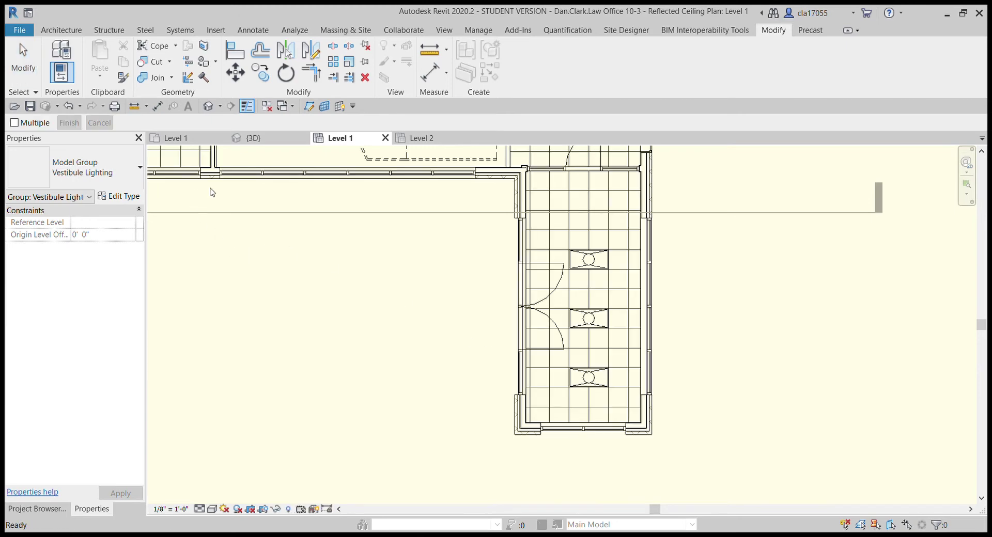
click(584, 269)
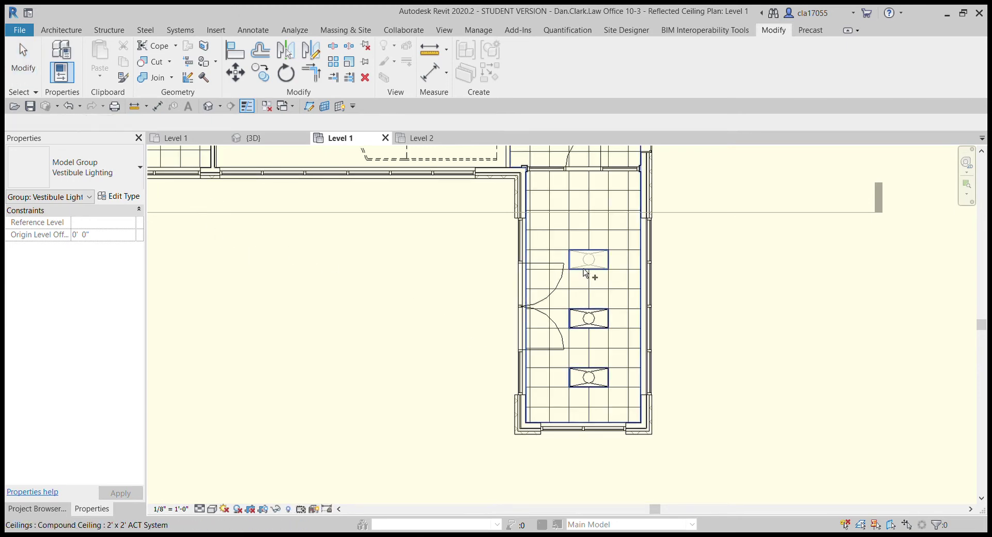
click(588, 323)
click(590, 379)
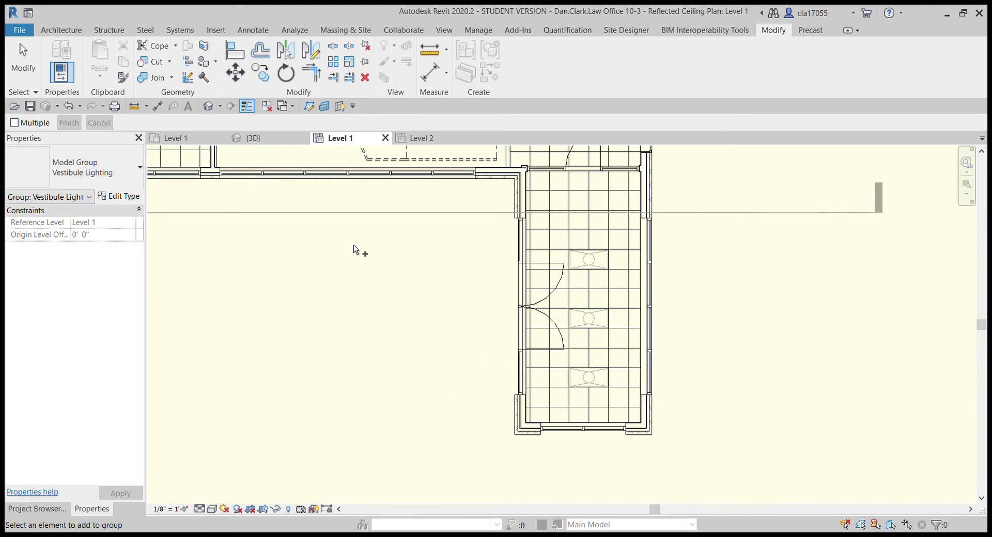
click(282, 197)
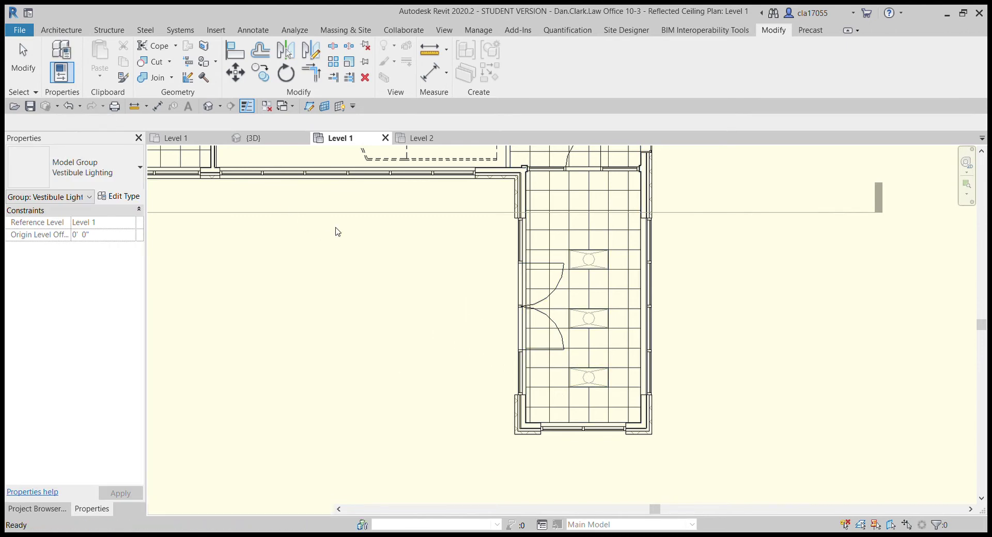
Examine the two-story glazed entrance vestibule from outside in the 3D view.
scroll(556, 322, down, 2)
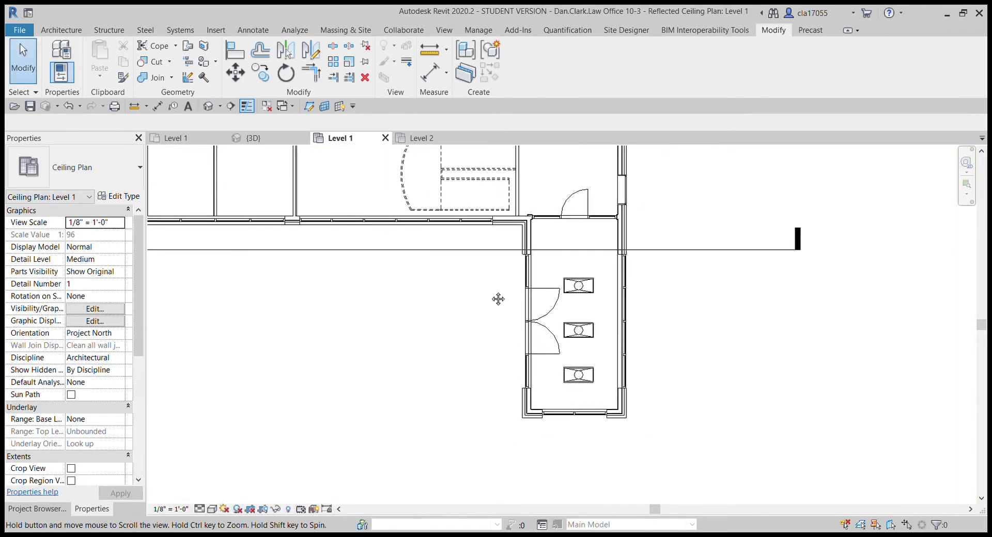
scroll(478, 285, down, 2)
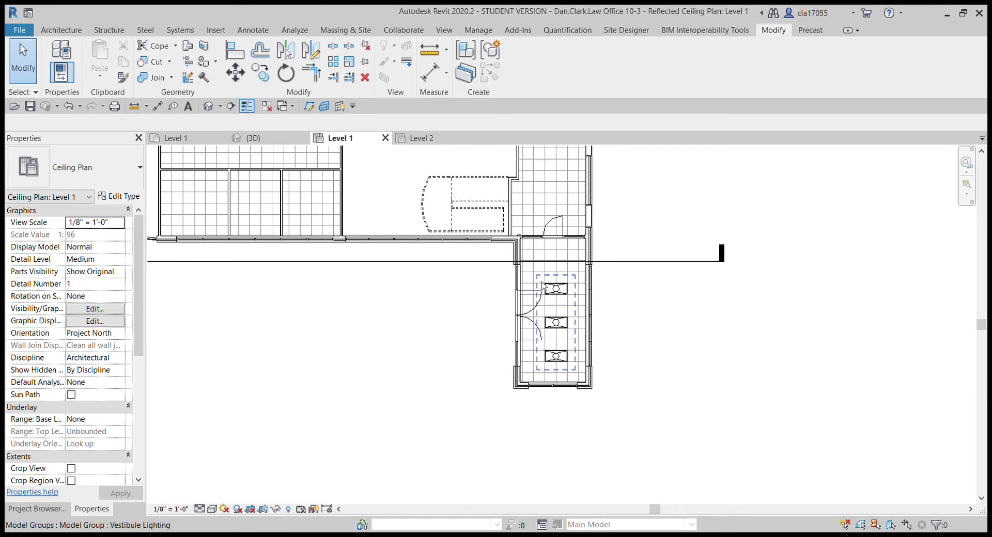
click(255, 139)
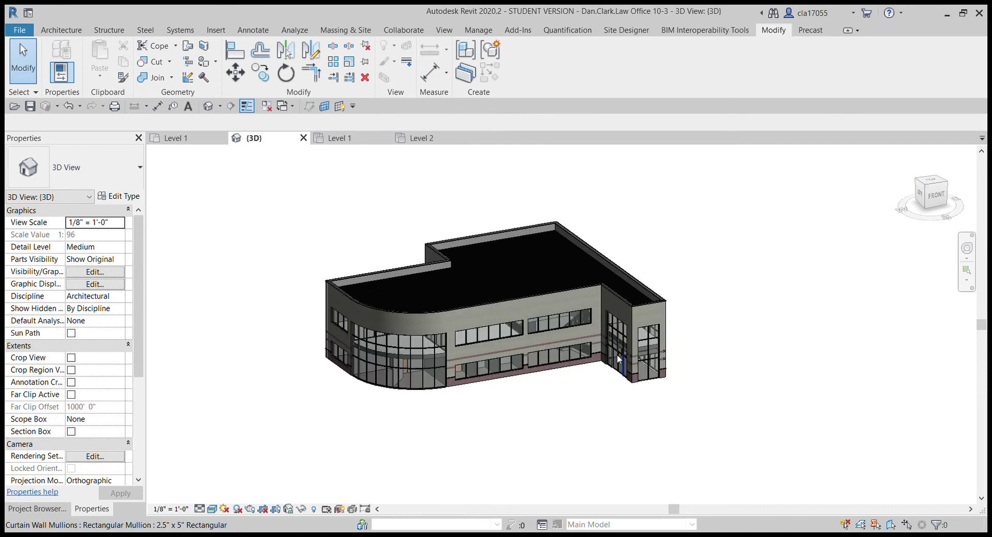
scroll(617, 359, up, 3)
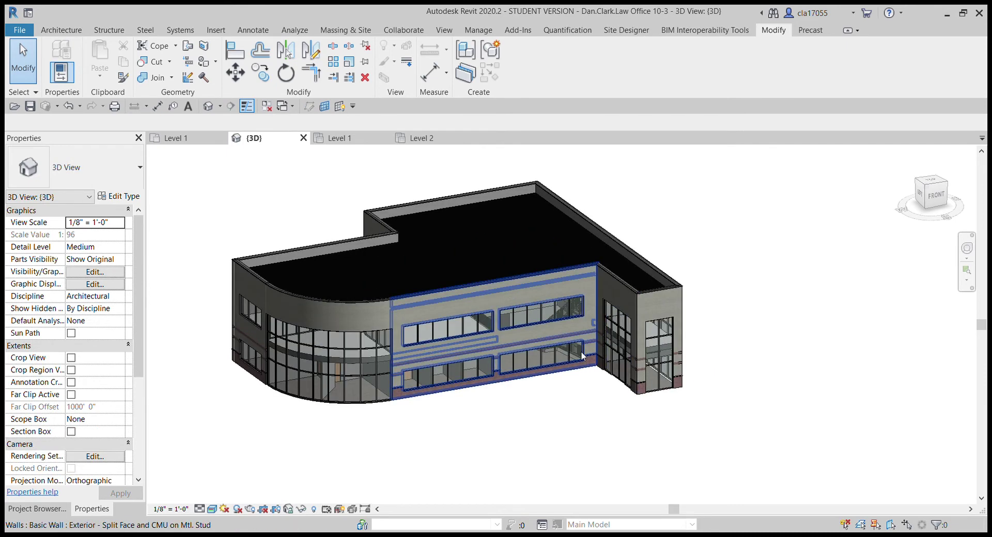
scroll(620, 372, up, 3)
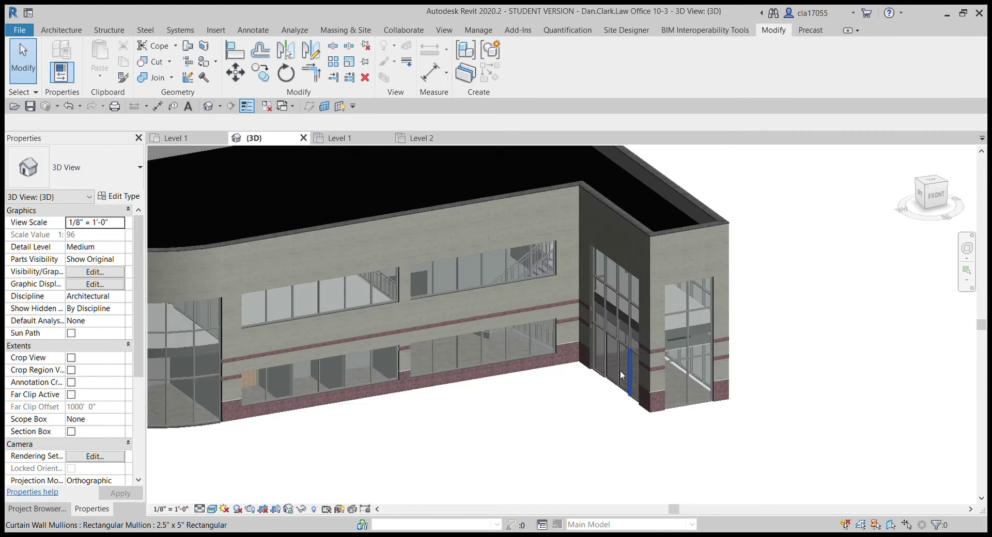
scroll(620, 371, up, 2)
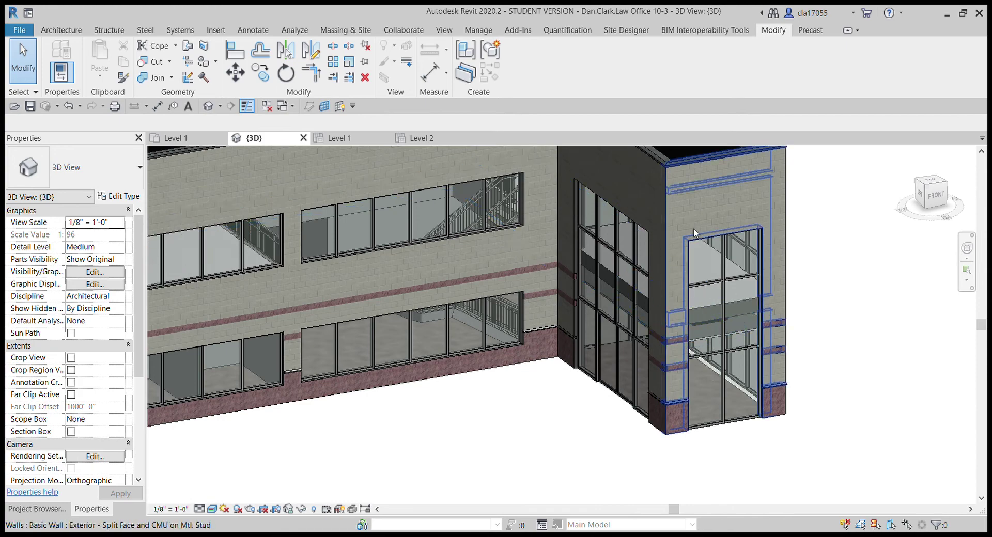
Compare the Level 1 vestibule ceiling with the vestibule area in the Level 2 reflected ceiling plan.
click(335, 139)
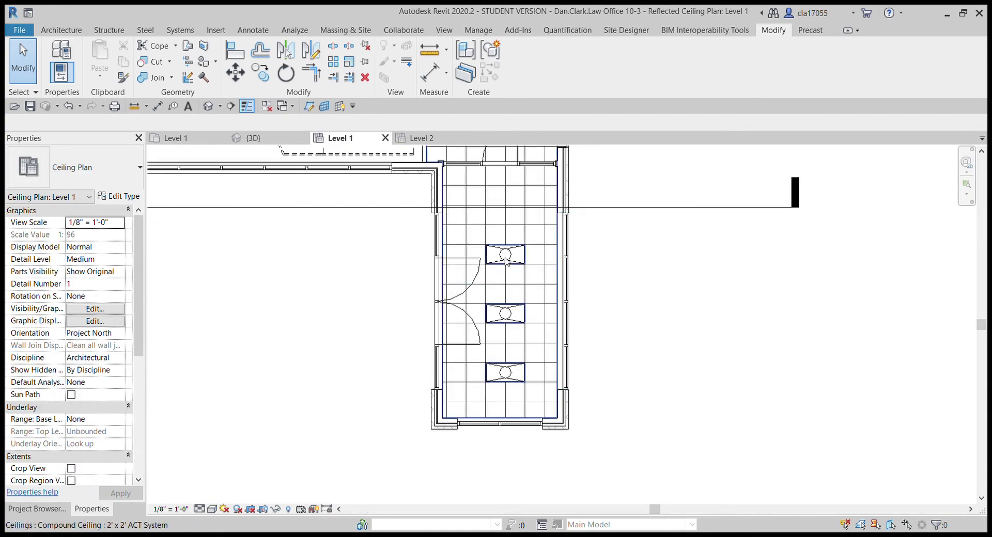
click(429, 140)
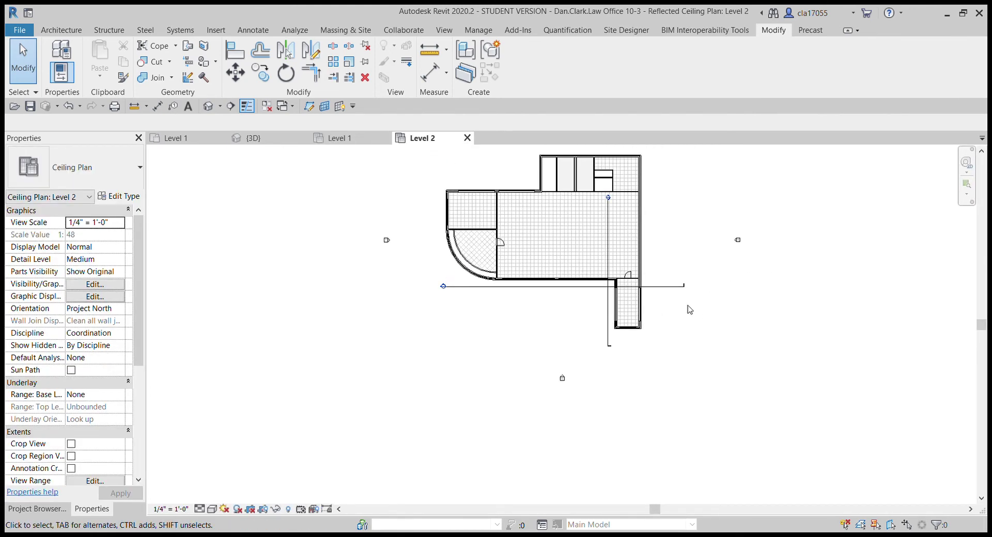
scroll(599, 300, up, 7)
middle_drag(694, 299, 526, 276)
scroll(544, 276, up, 1)
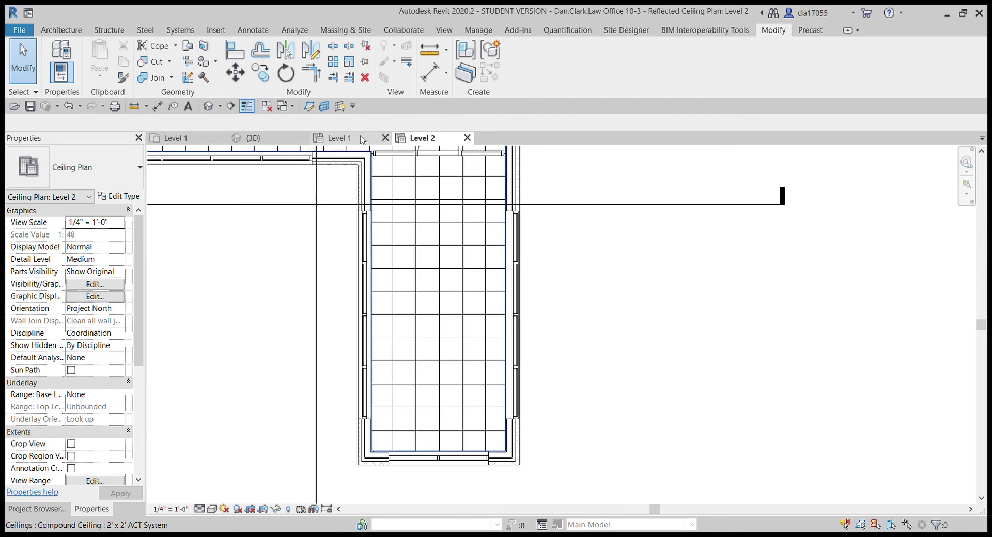
Copy the Vestibule Lighting group from the Level 1 reflected ceiling plan.
click(336, 138)
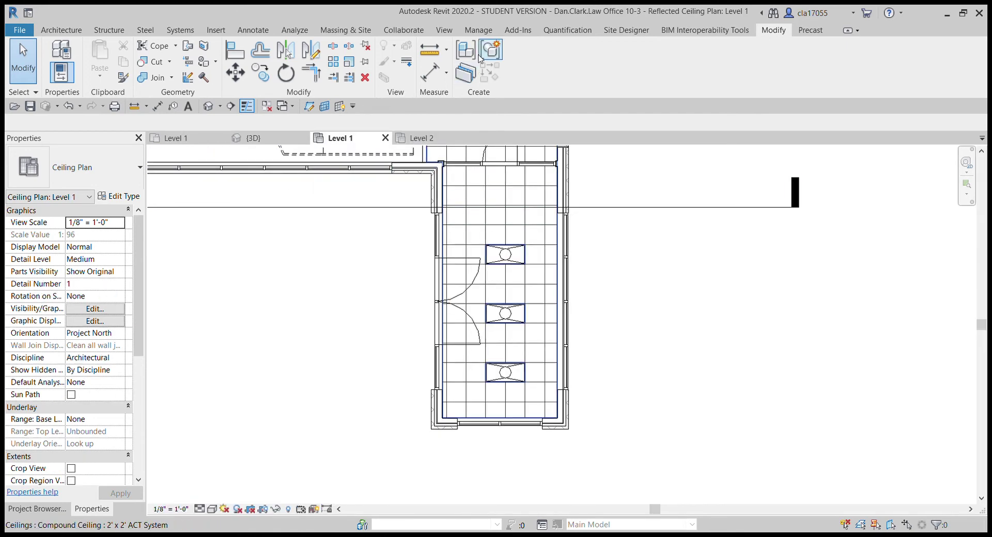
click(529, 305)
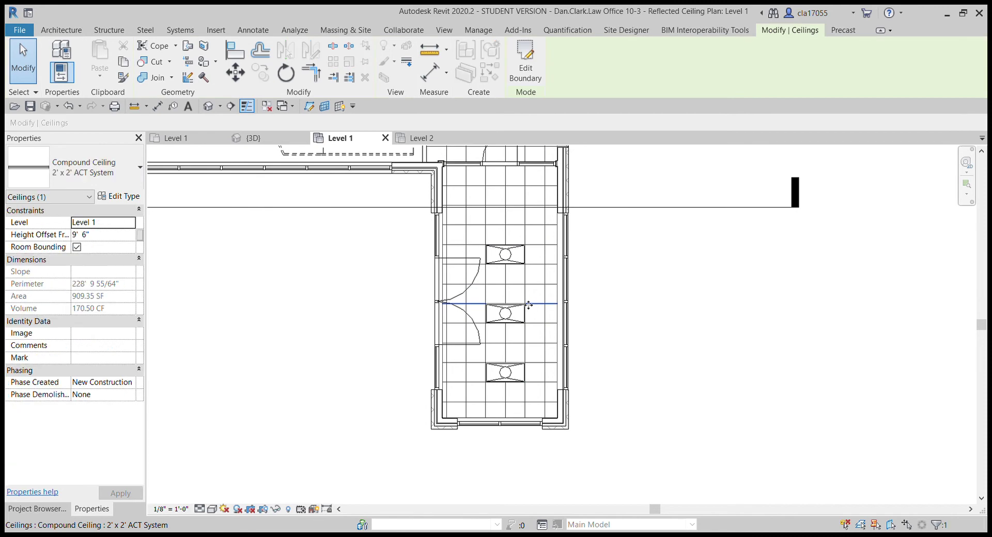
click(653, 305)
click(519, 316)
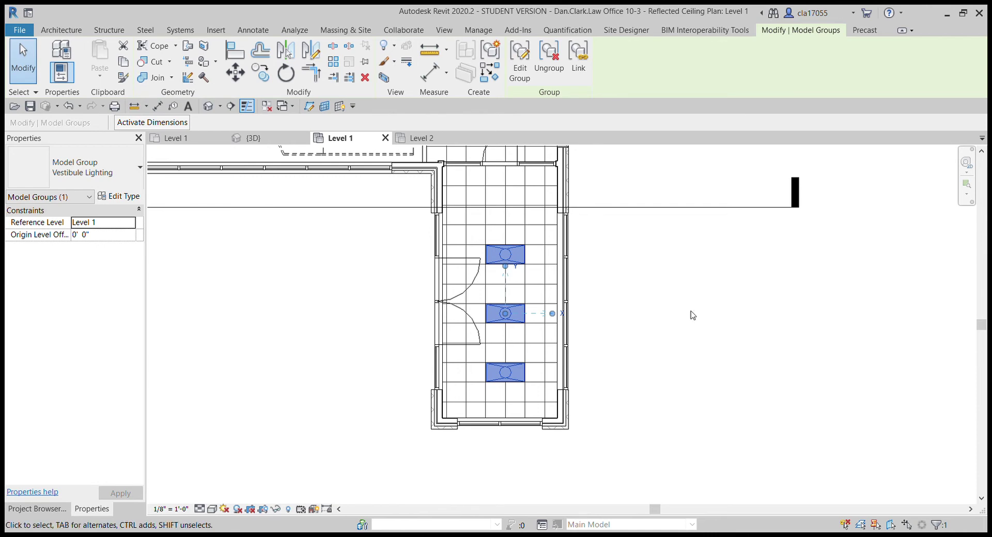
Paste the Vestibule Lighting group into the Level 2 reflected ceiling plan, centered across the vestibule and aligned with its ceiling grid.
click(422, 138)
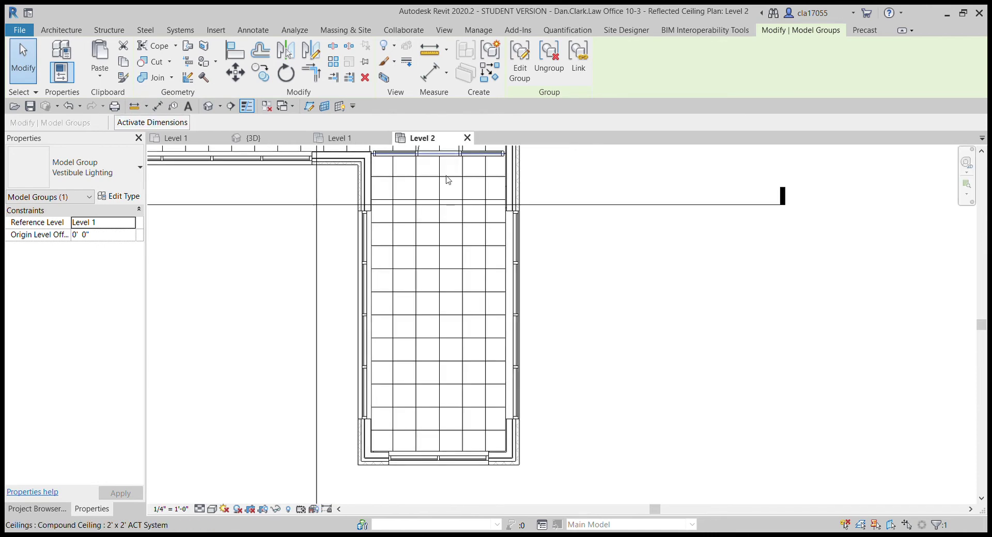
click(576, 372)
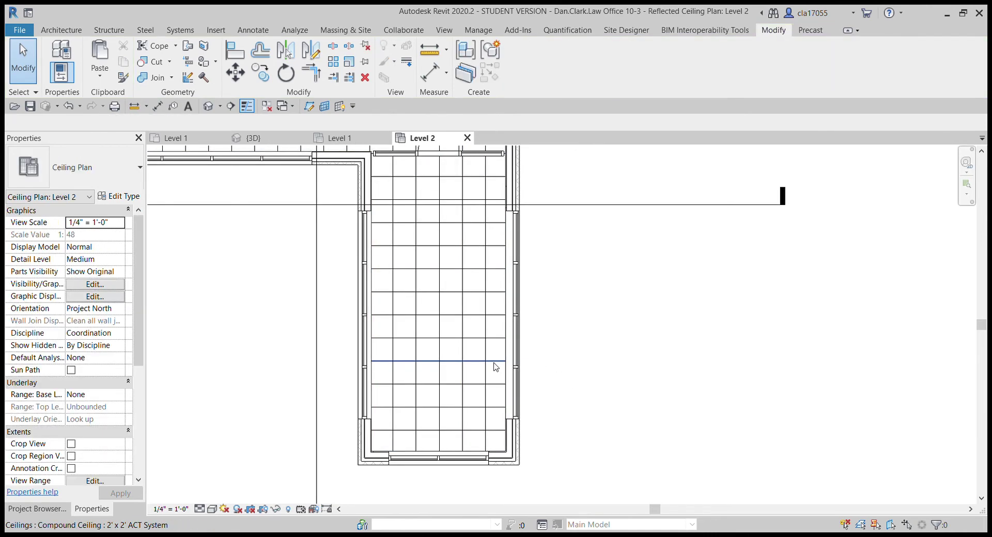
key(ctrl+v)
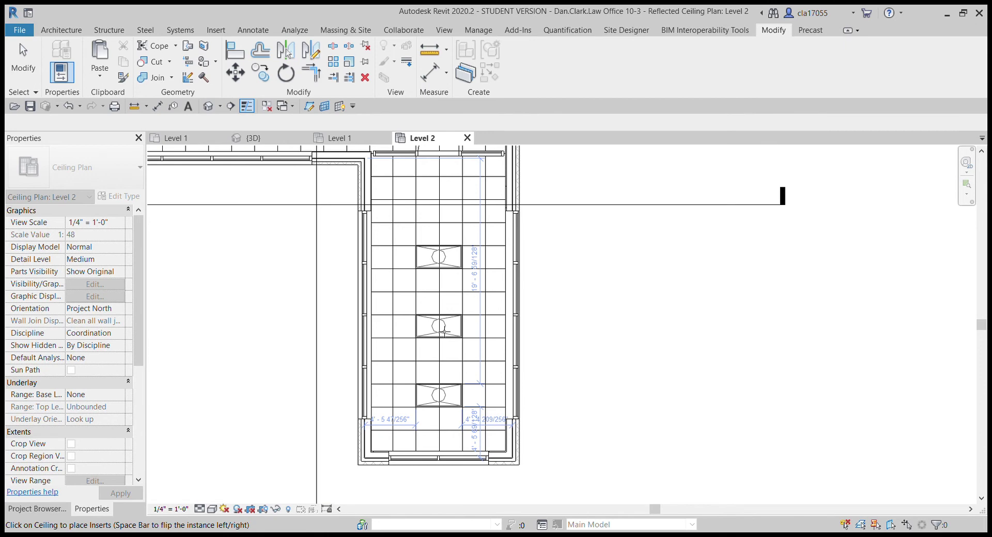
click(445, 331)
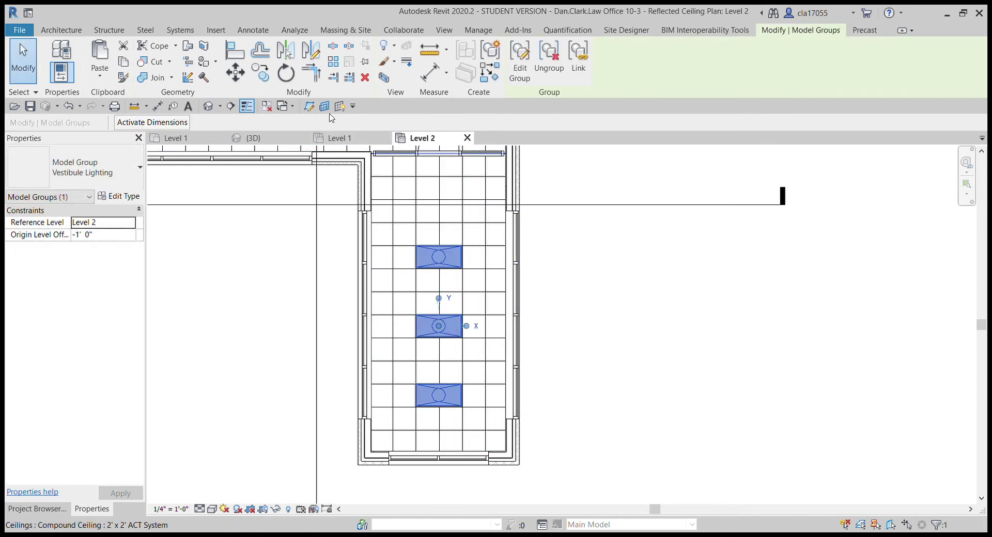
Compare the fixture layout in the Level 1 vestibule with the pasted group in the Level 2 vestibule.
click(339, 138)
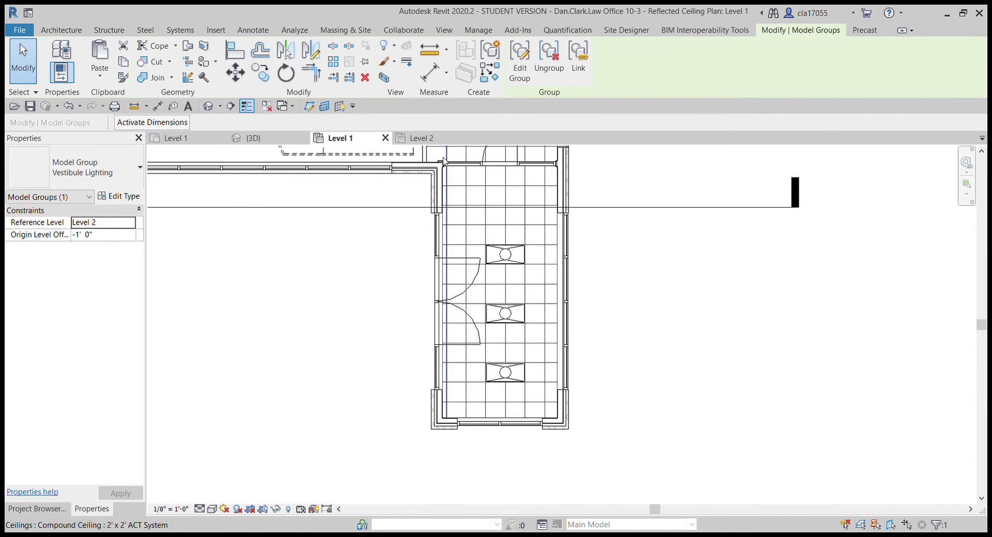
click(424, 141)
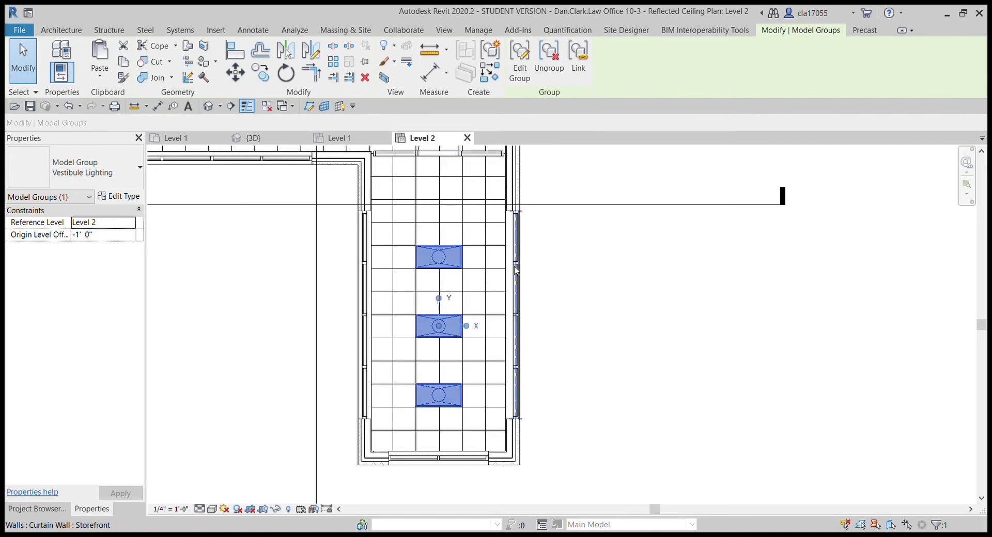
key(Escape)
scroll(508, 273, down, 2)
middle_drag(516, 281, 539, 271)
scroll(528, 277, up, 2)
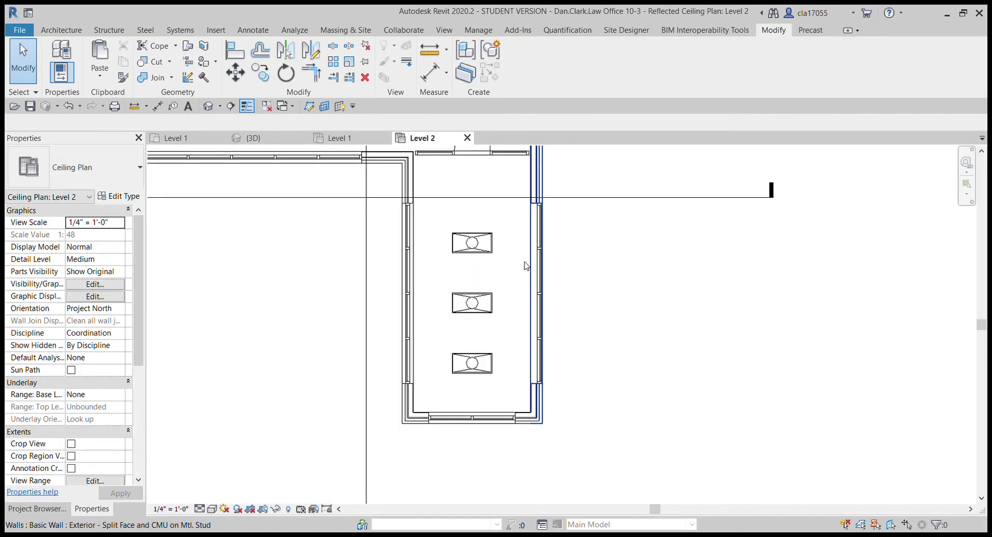
middle_drag(590, 303, 599, 289)
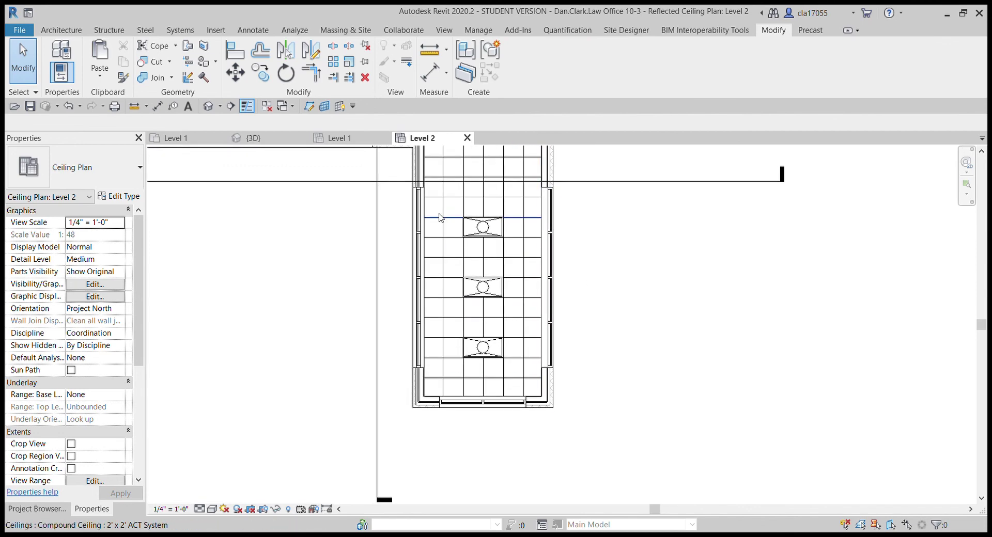
Try to remove the middle troffer from the Level 1 Vestibule Lighting group, and leave group editing.
click(352, 138)
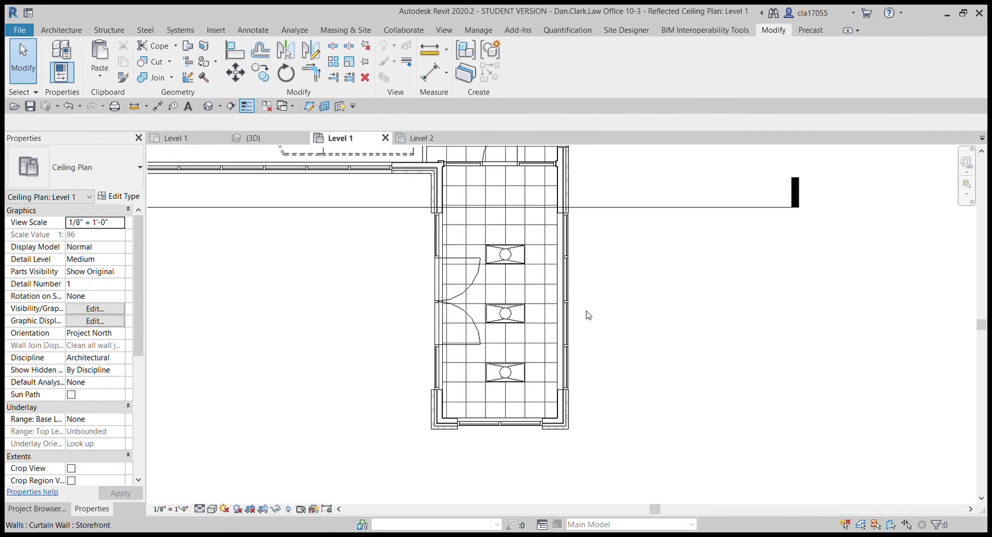
click(518, 268)
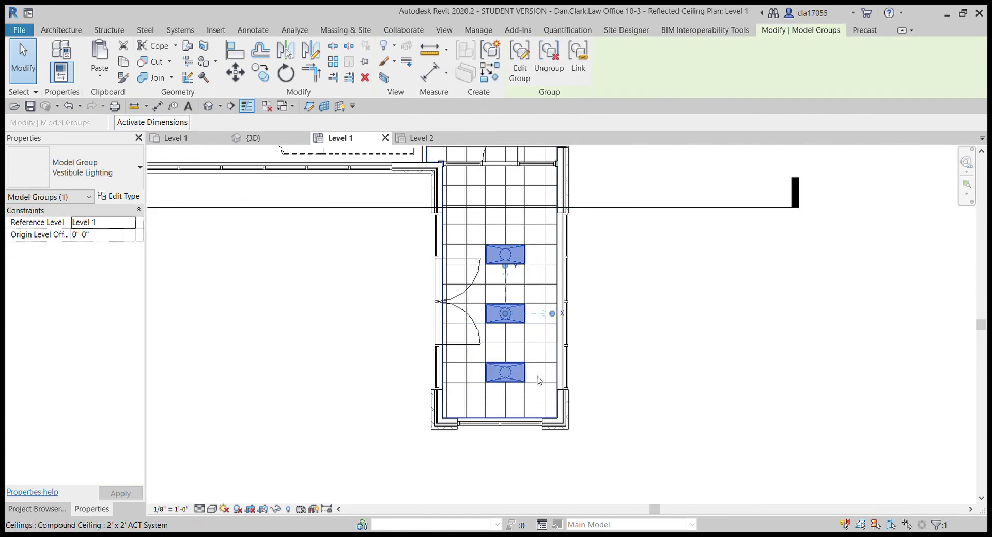
click(521, 72)
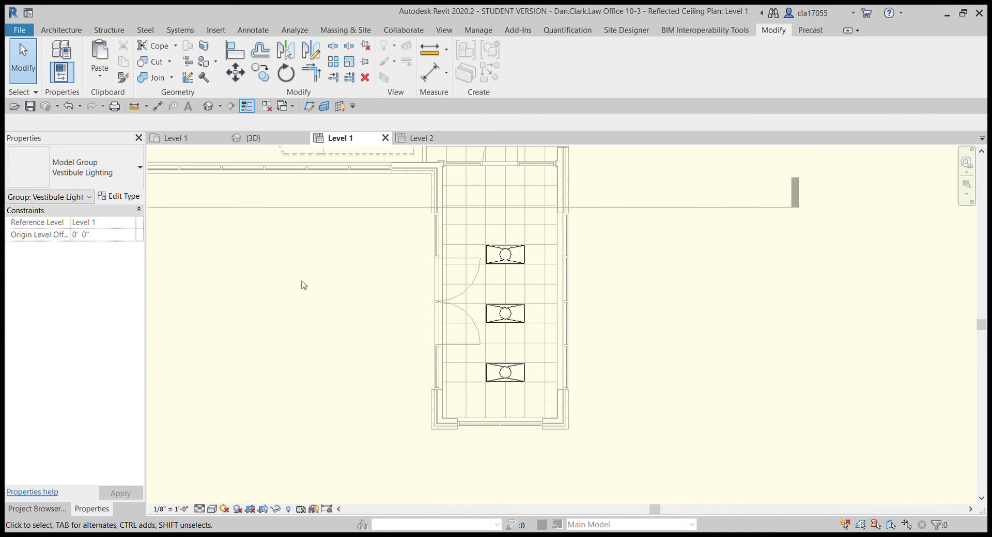
click(491, 324)
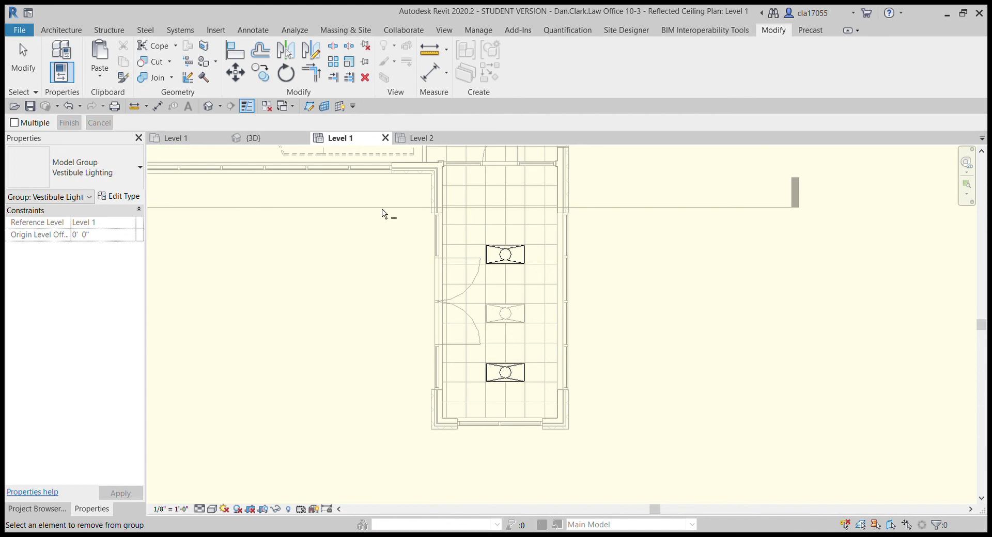
key(Escape)
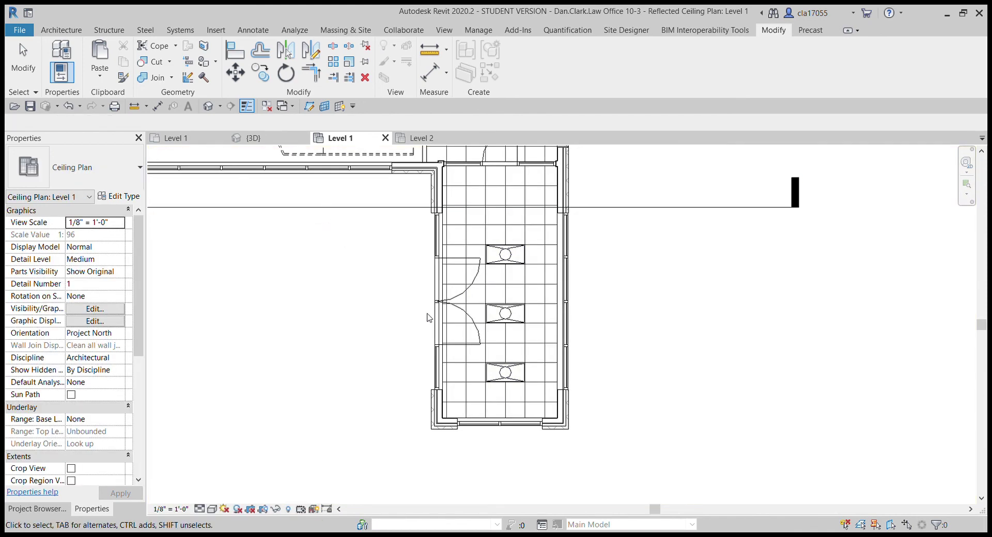
Return to the Level 2 reflected ceiling plan and inspect the Vestibule Lighting group in the vestibule.
click(421, 139)
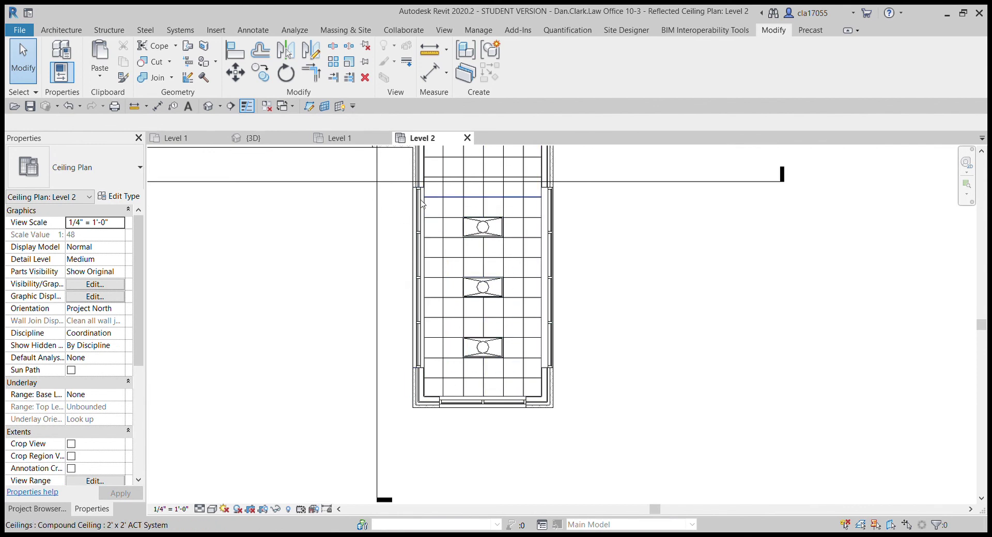
middle_drag(506, 253, 524, 272)
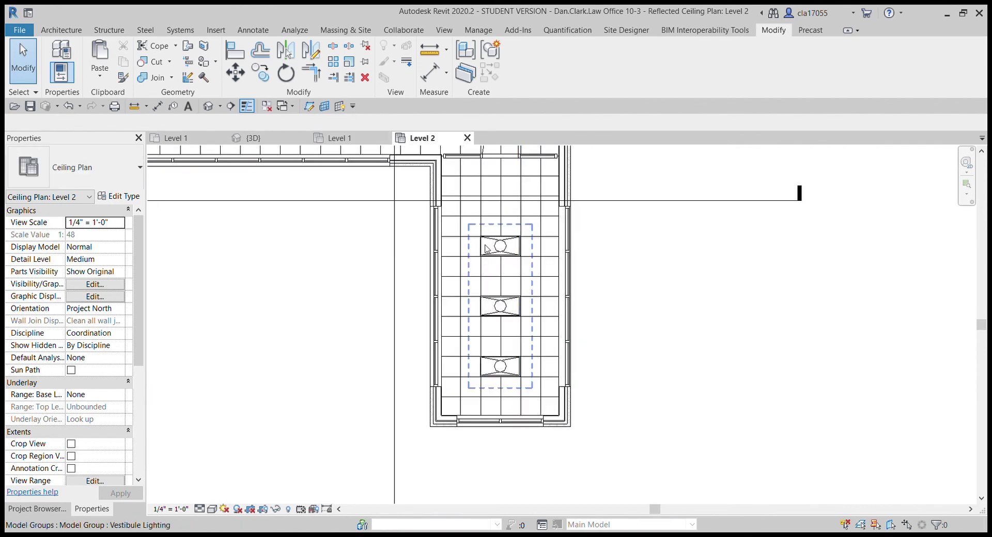